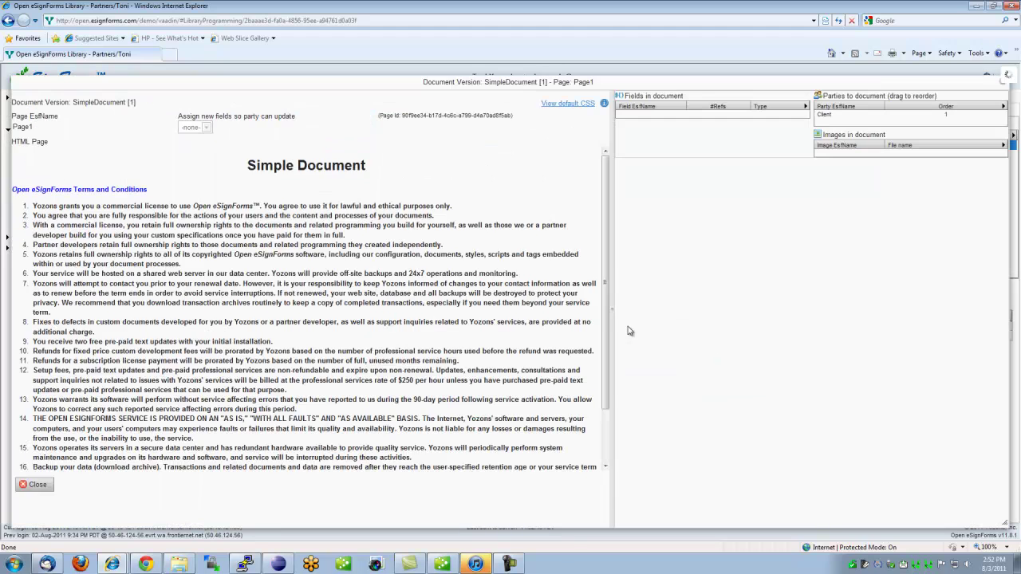
- Look over the production page of SimpleDocument, close it, and create and save the document's next test version
{"action": "left_click_drag", "start_coordinate": [604, 329], "coordinate": [606, 446]}
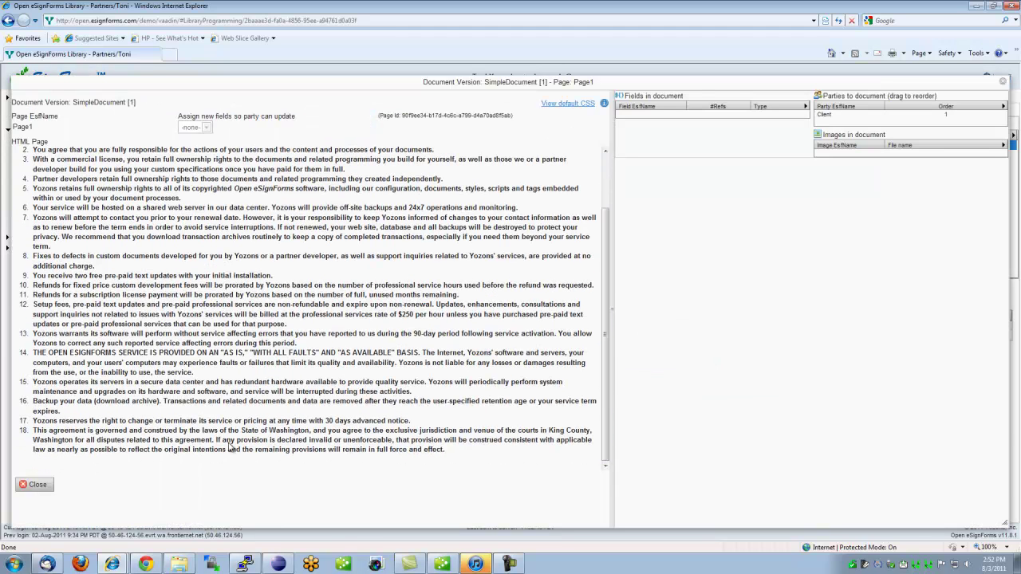
{"action": "left_click", "coordinate": [26, 488]}
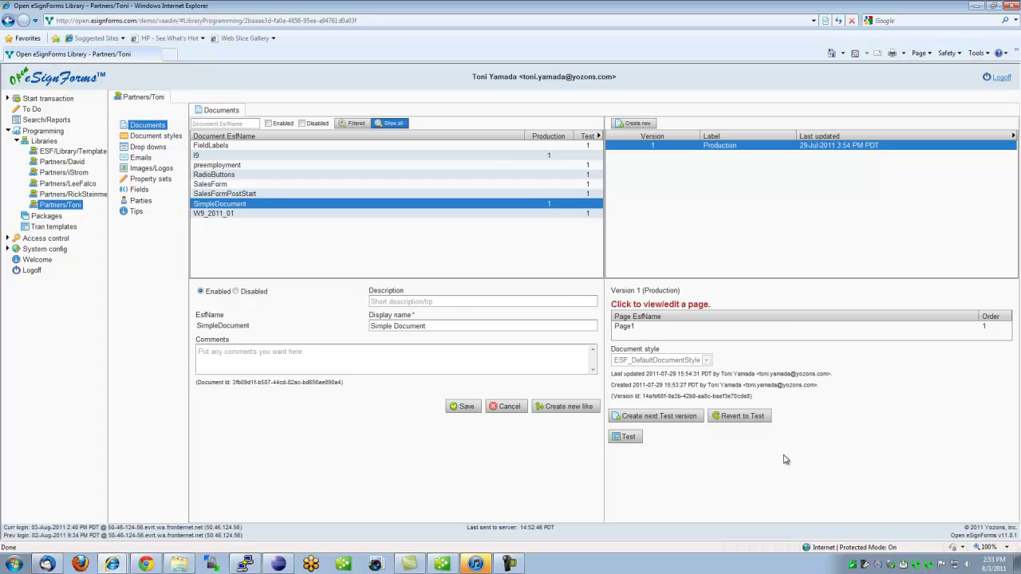
{"action": "left_click", "coordinate": [658, 418]}
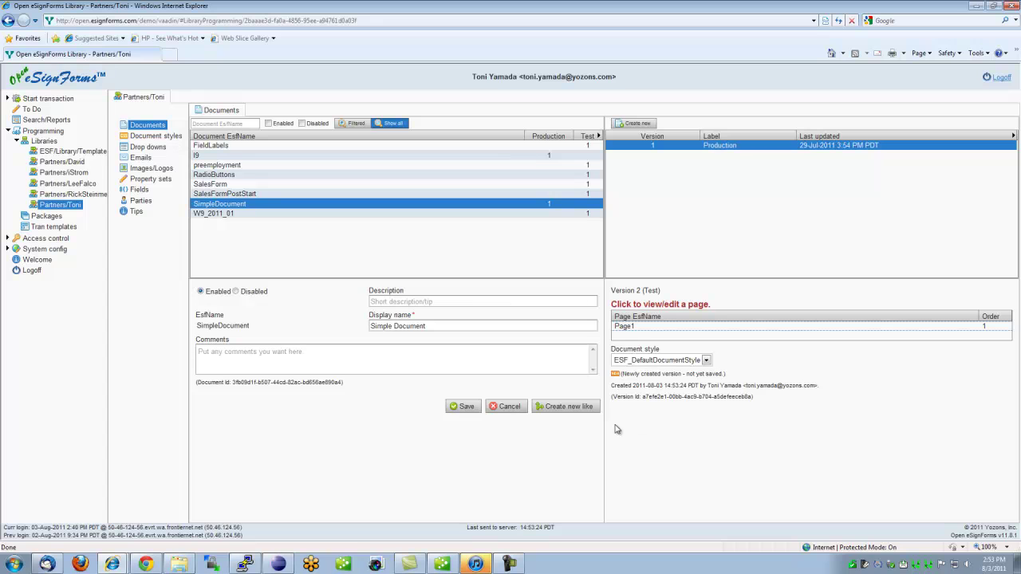
{"action": "left_click", "coordinate": [462, 407]}
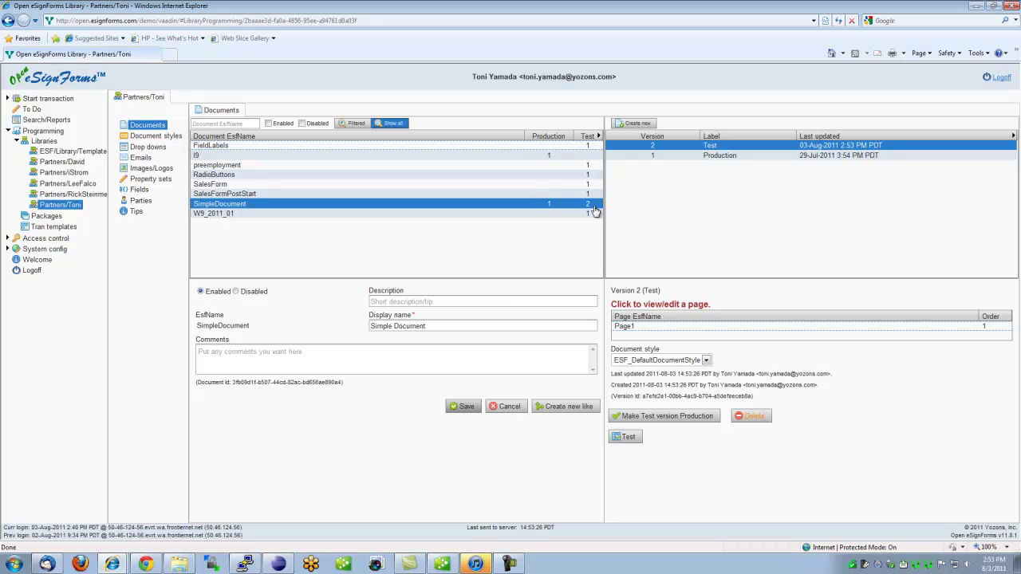
- Open Page1 of the SimpleDocument test version for editing and assign new fields so the Client party can update them
{"action": "left_click", "coordinate": [628, 329]}
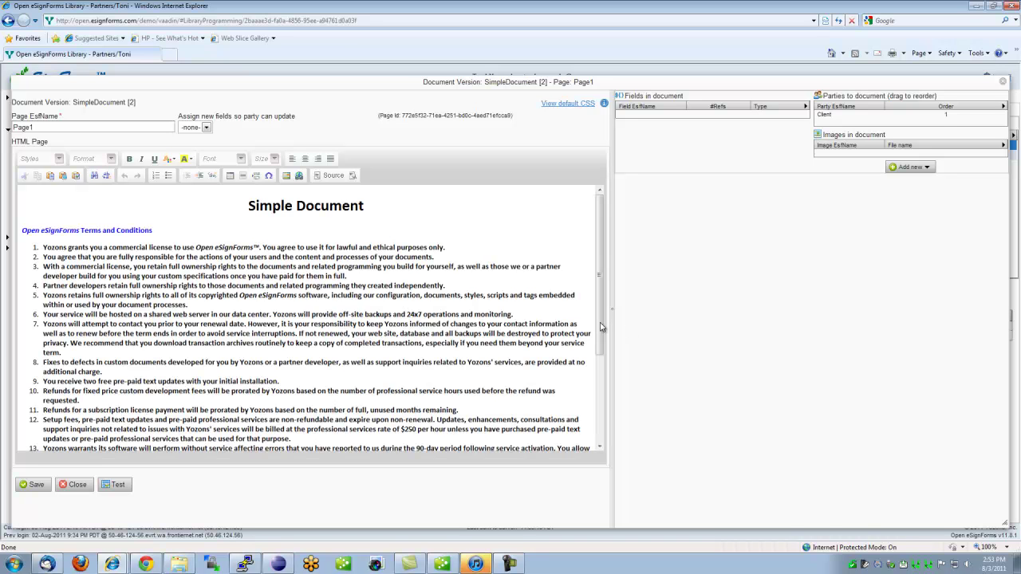
{"action": "left_click", "coordinate": [206, 128]}
{"action": "left_click", "coordinate": [203, 144]}
- Add the field placeholder ${clientSignature} below the last numbered term on the page and save the page
{"action": "scroll", "coordinate": [604, 313], "scroll_direction": "down", "scroll_amount": 4}
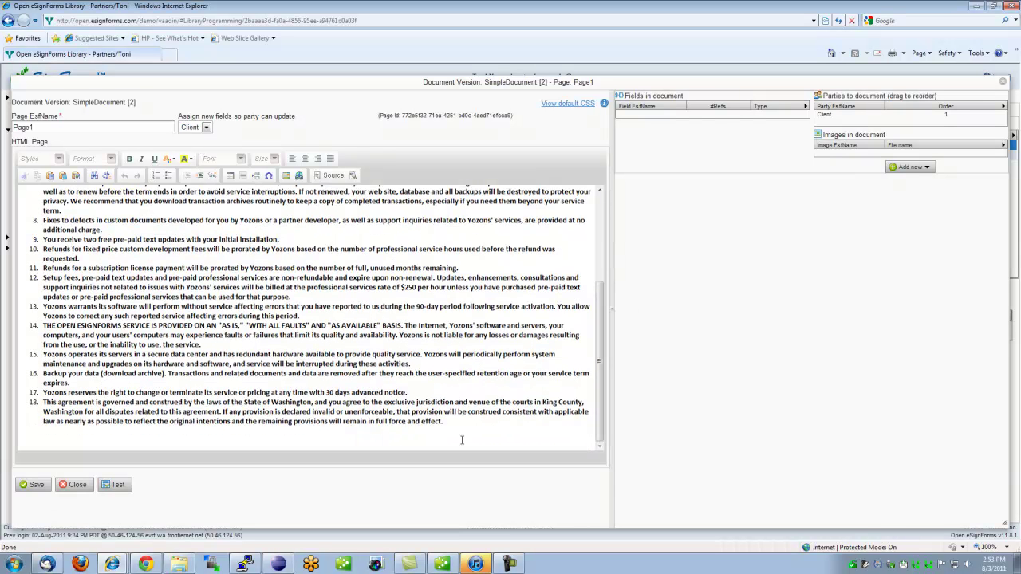
{"action": "left_click", "coordinate": [82, 437]}
{"action": "type", "text": "gnature}"}
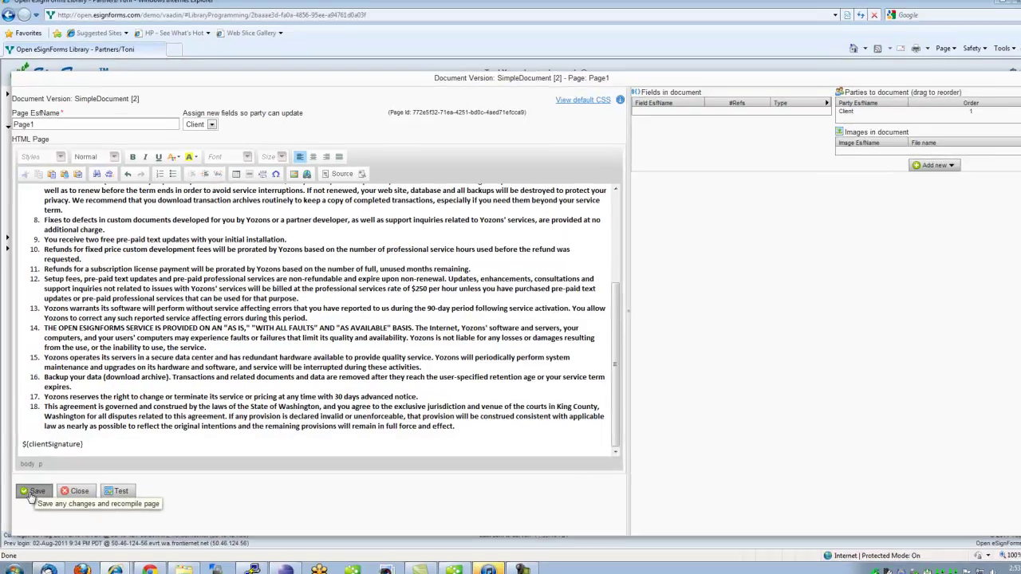
{"action": "left_click", "coordinate": [35, 485]}
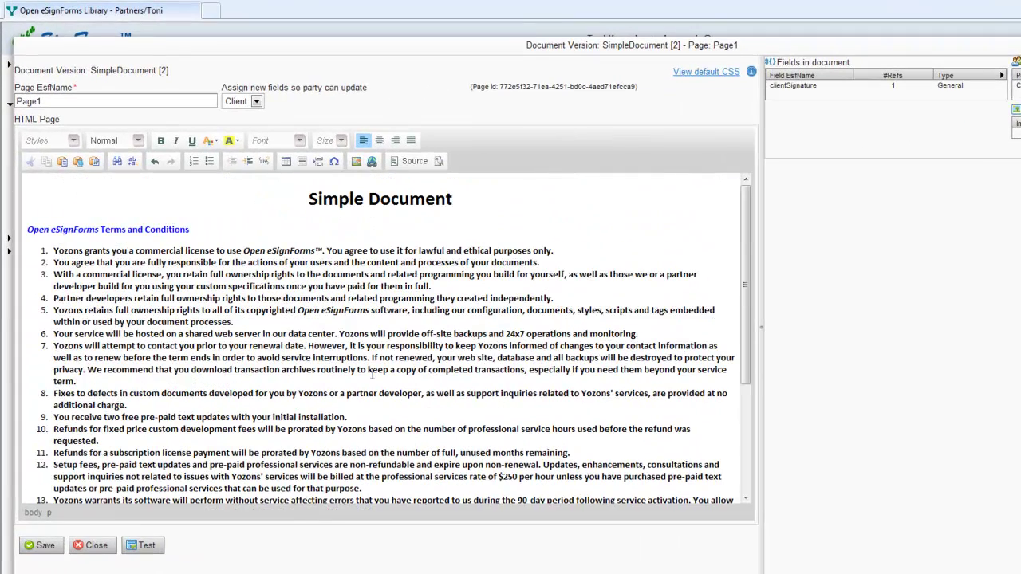
- Set the clientSignature field's type to Signature, make it required and turn off auto complete
{"action": "left_click", "coordinate": [788, 87]}
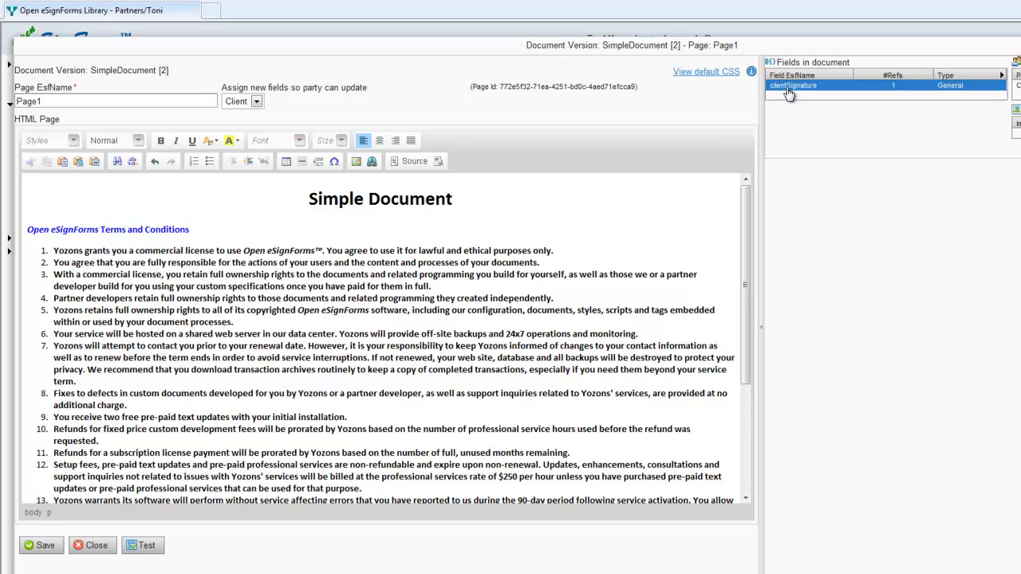
{"action": "double_click", "coordinate": [788, 88]}
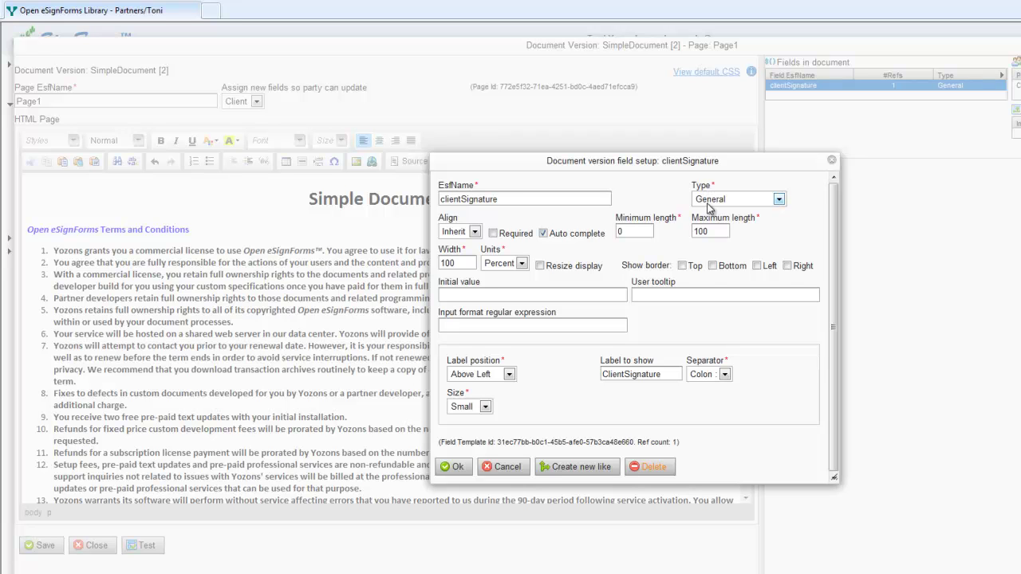
{"action": "left_click", "coordinate": [777, 199]}
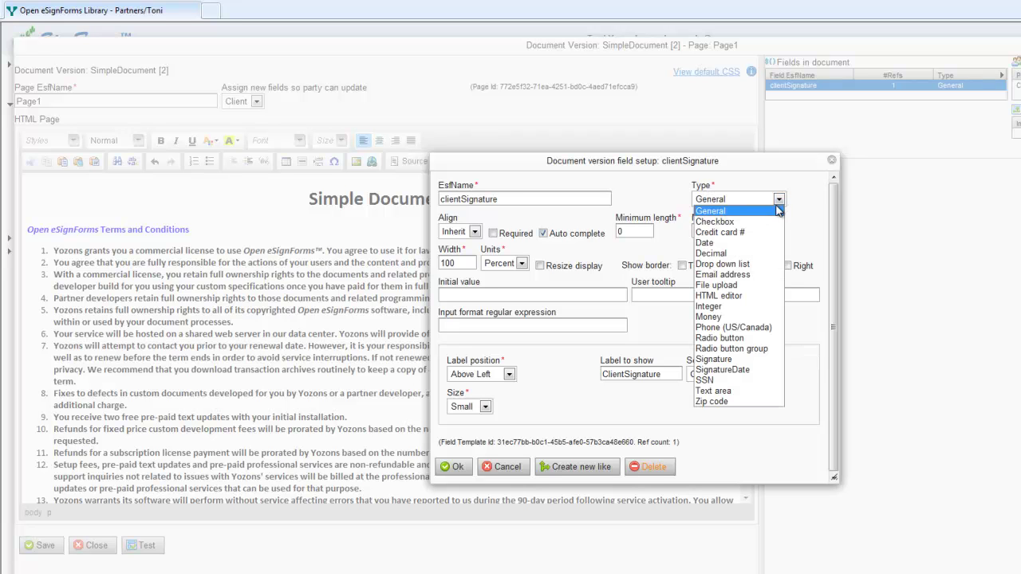
{"action": "left_click", "coordinate": [740, 359]}
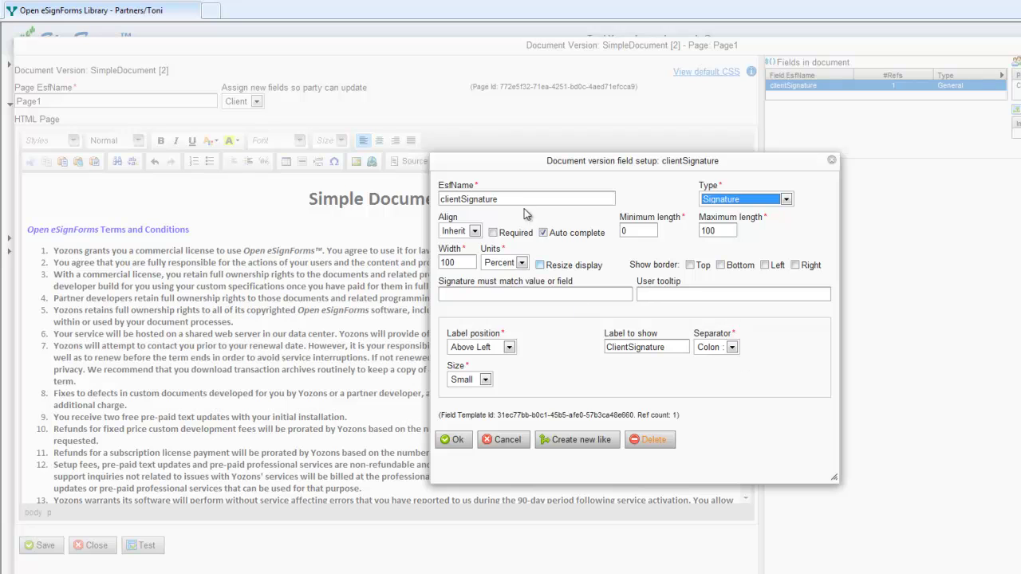
{"action": "left_click", "coordinate": [493, 233]}
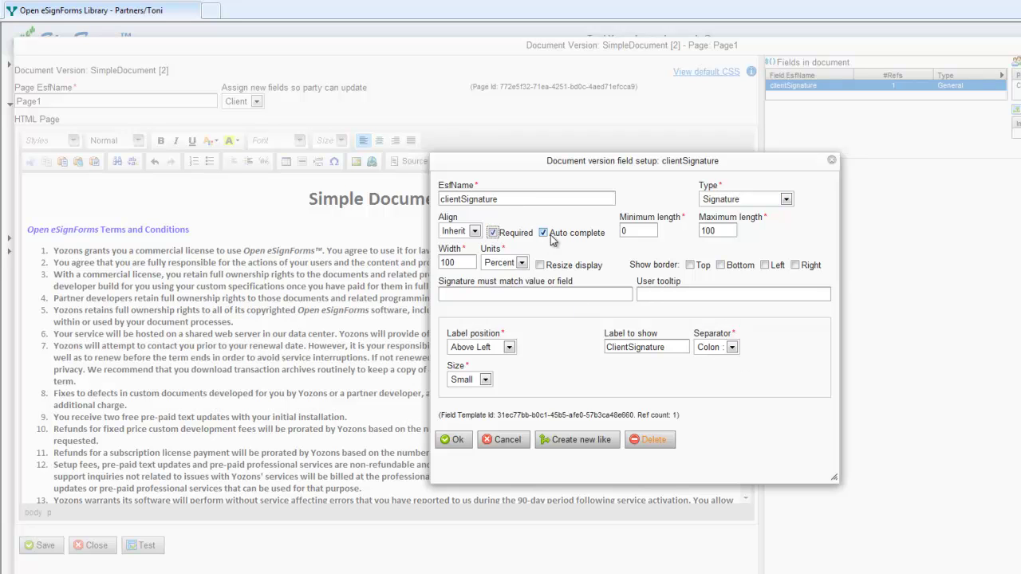
{"action": "left_click", "coordinate": [543, 233]}
- Set the clientSignature field's width to 20 Em and show only its bottom border
{"action": "left_click", "coordinate": [457, 263]}
{"action": "type", "text": "20"}
{"action": "key", "text": "Tab"}
{"action": "key", "text": "e"}
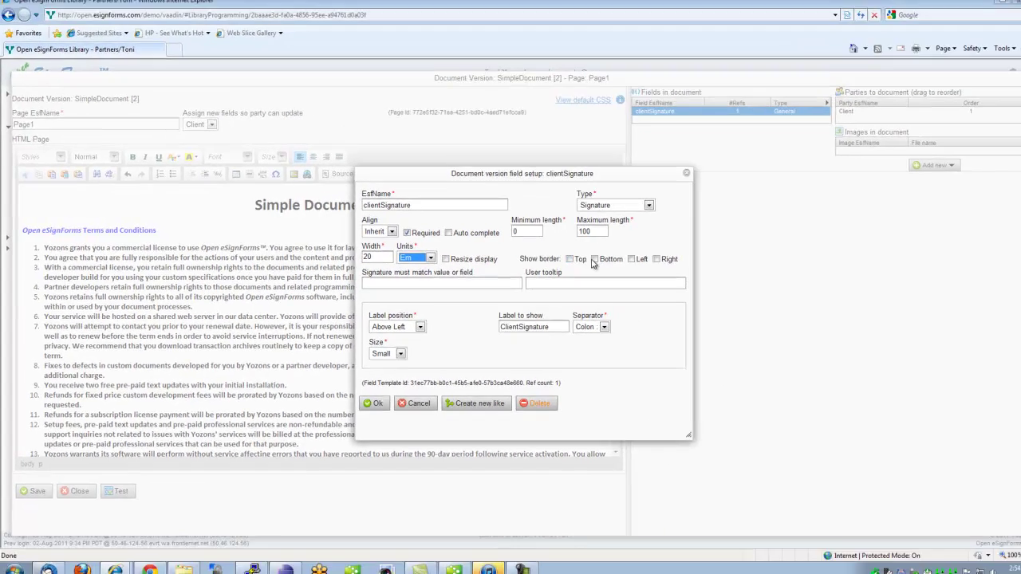
{"action": "left_click", "coordinate": [720, 264]}
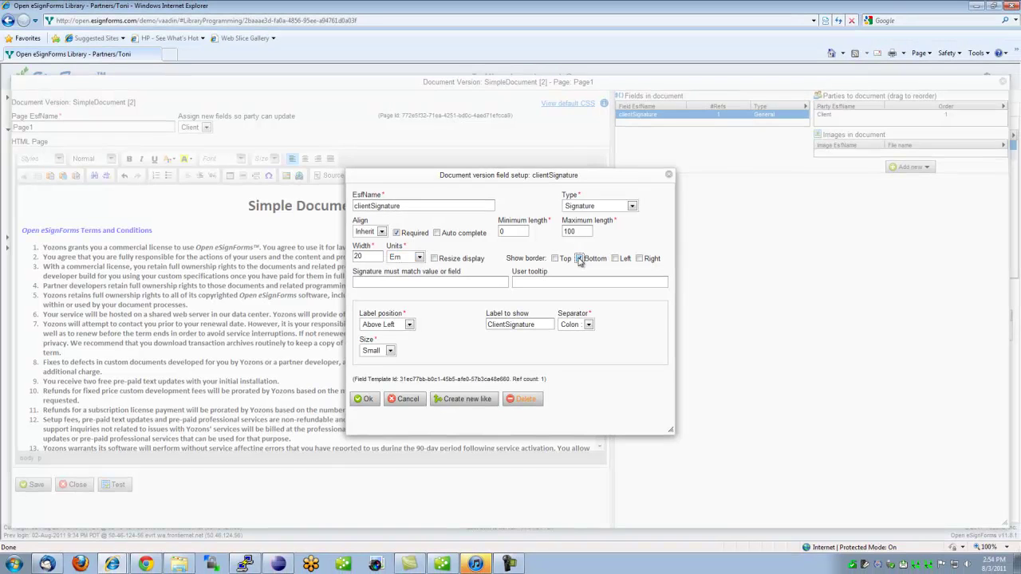
- Position the signature field's label Left with the text "Client Signature" in Normal size, and finish the field setup
{"action": "left_click", "coordinate": [409, 324]}
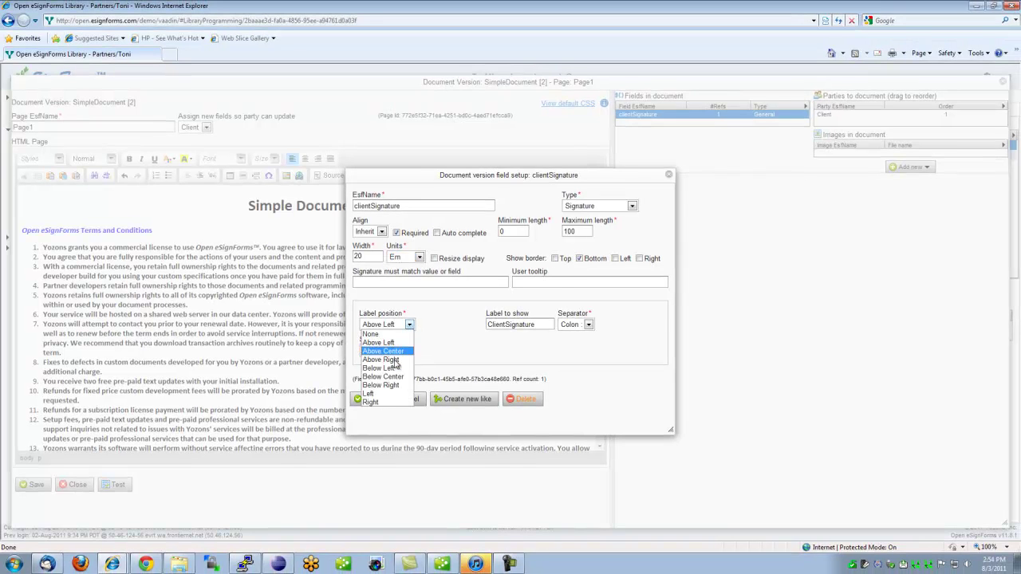
{"action": "left_click", "coordinate": [378, 394]}
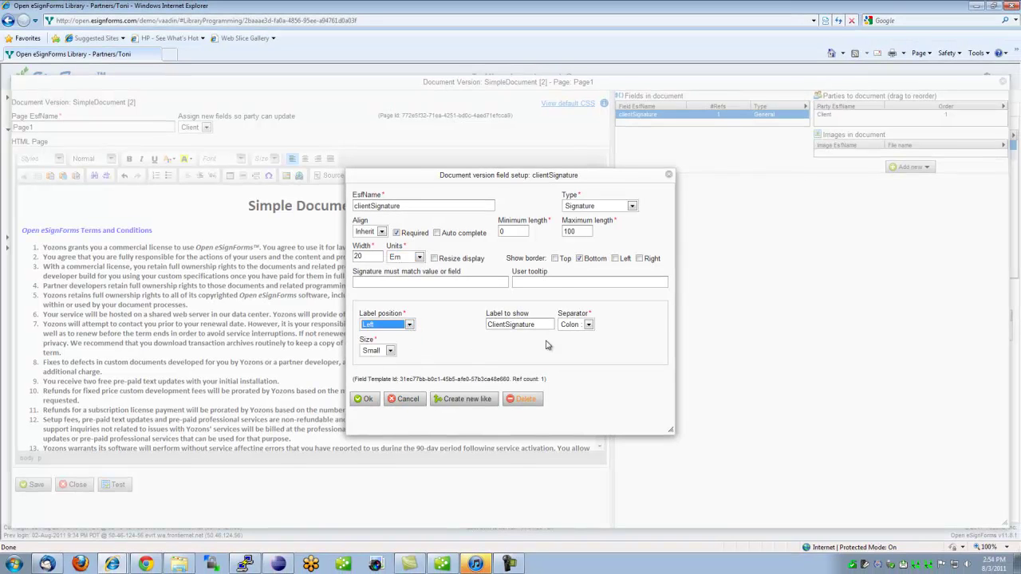
{"action": "left_click", "coordinate": [507, 325]}
{"action": "left_click", "coordinate": [390, 350]}
{"action": "left_click", "coordinate": [375, 359]}
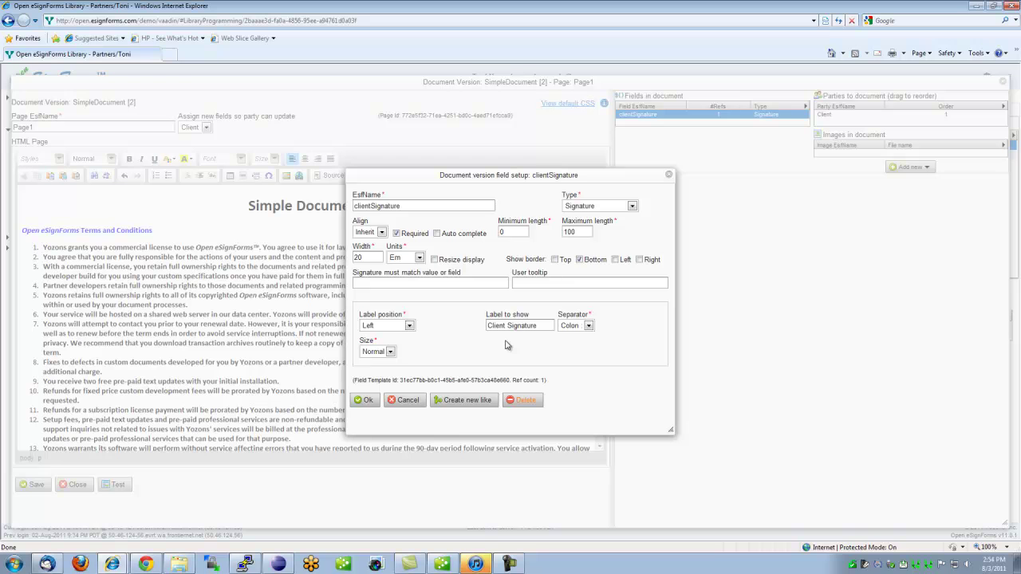
{"action": "left_click", "coordinate": [668, 176]}
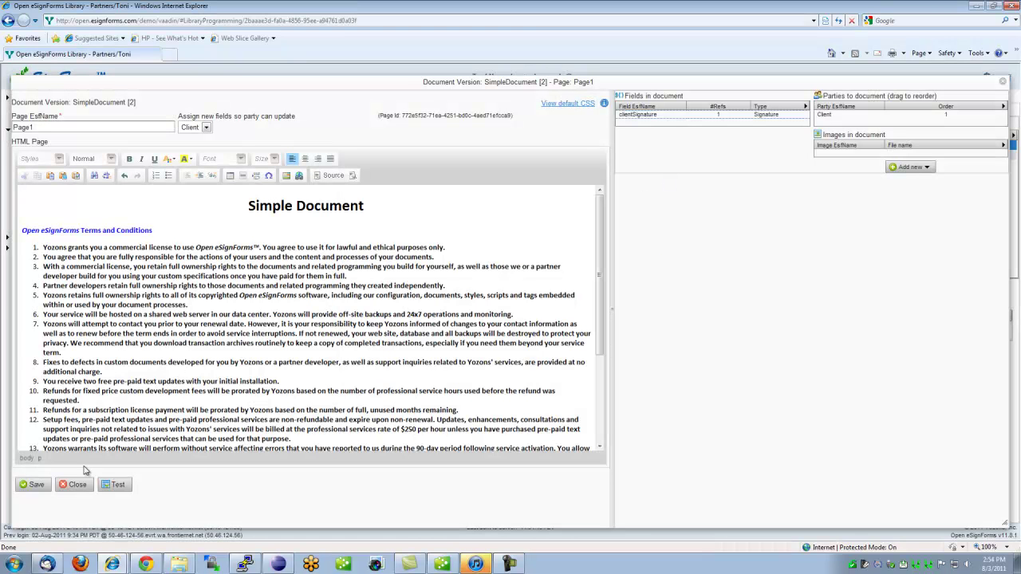
- Test the document as Client by continuing to review with the signature left blank, and close the test and page editor
{"action": "left_click", "coordinate": [112, 484]}
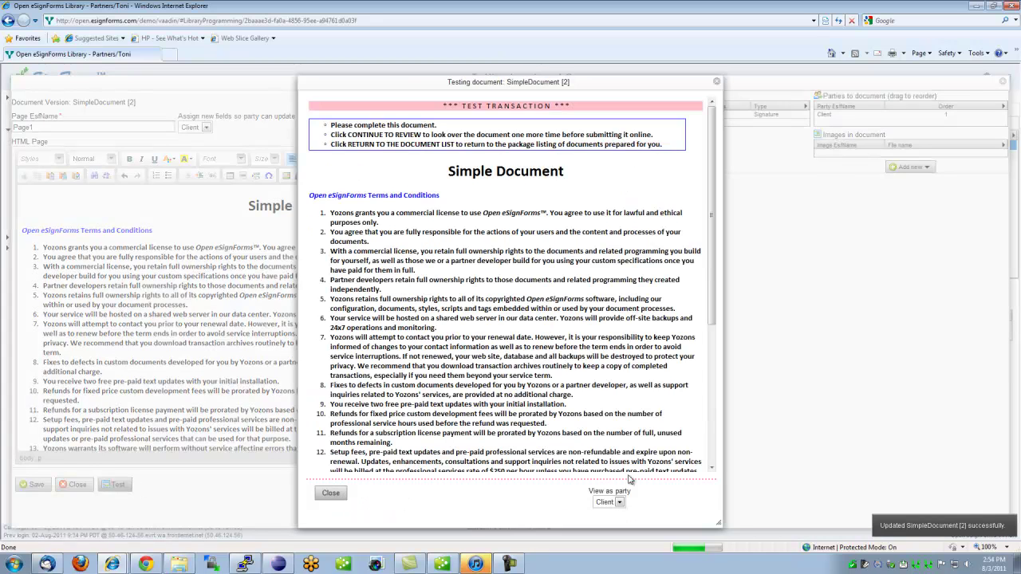
{"action": "scroll", "coordinate": [714, 315], "scroll_direction": "down", "scroll_amount": 10}
{"action": "left_click", "coordinate": [361, 458]}
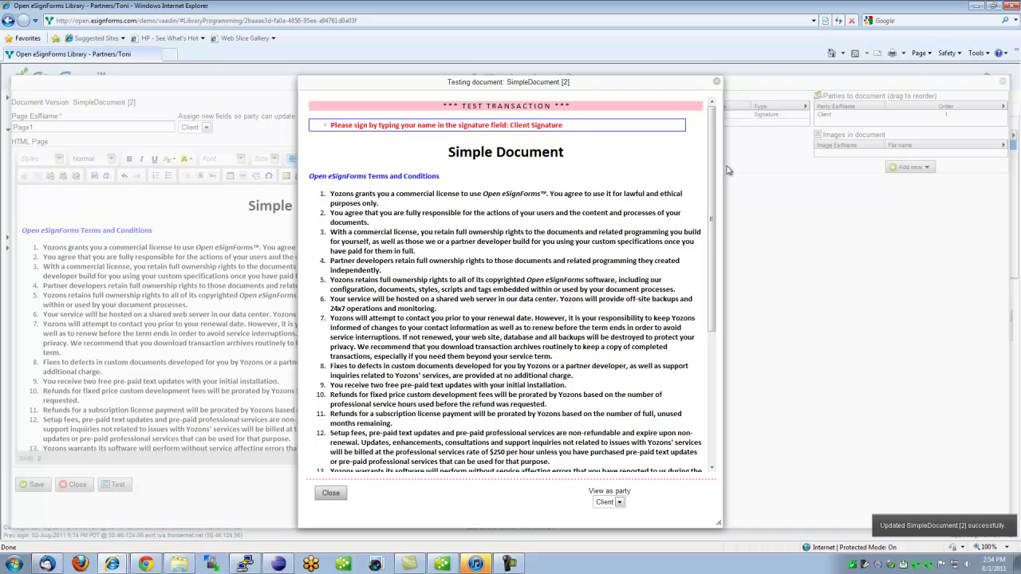
{"action": "left_click_drag", "start_coordinate": [711, 175], "coordinate": [721, 402]}
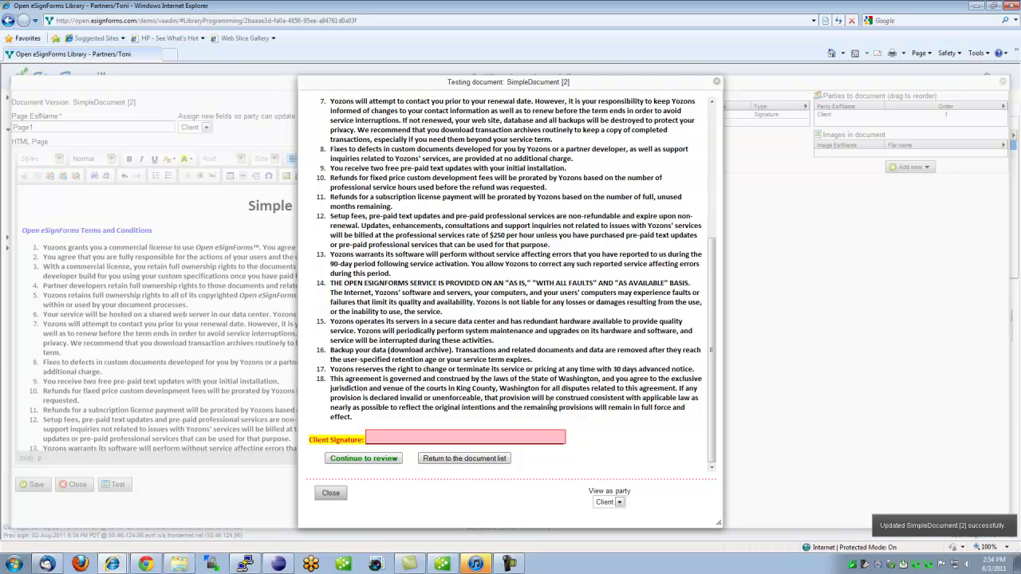
{"action": "left_click", "coordinate": [330, 493]}
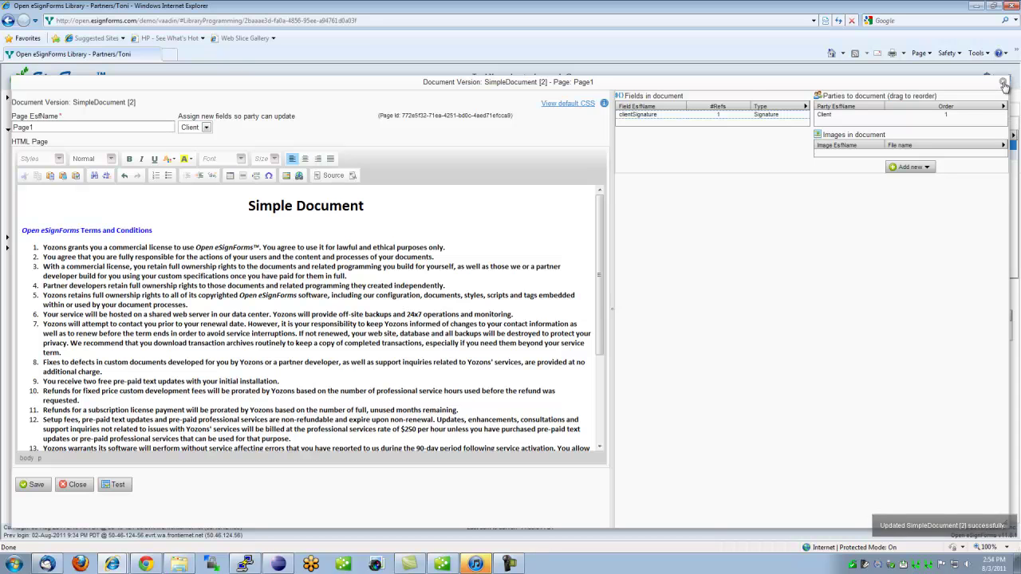
{"action": "left_click", "coordinate": [74, 487]}
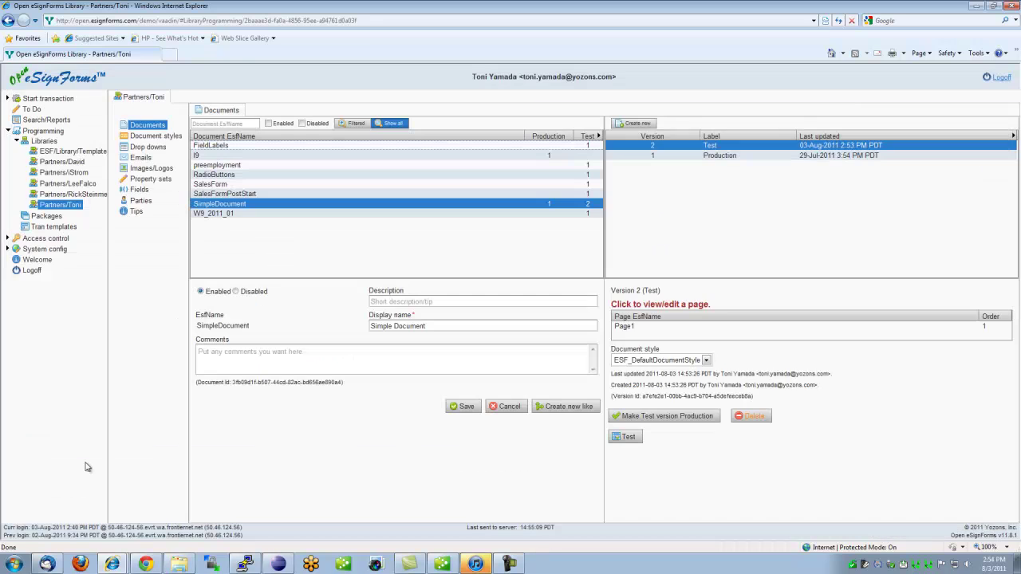
- Open the test URL of the HTV/SimpleDocument transaction template in a new browser tab
{"action": "left_click", "coordinate": [66, 227]}
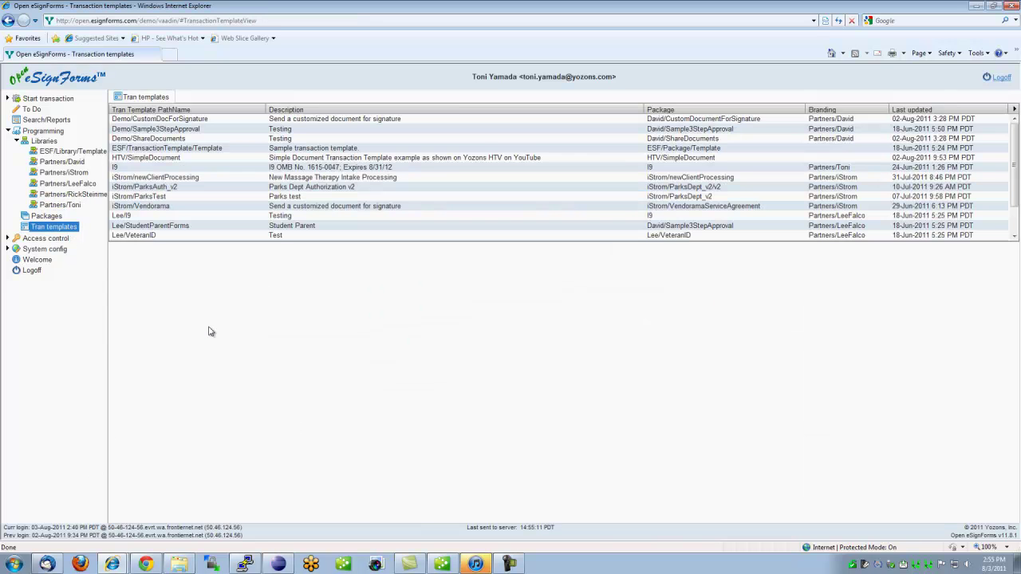
{"action": "left_click", "coordinate": [163, 158]}
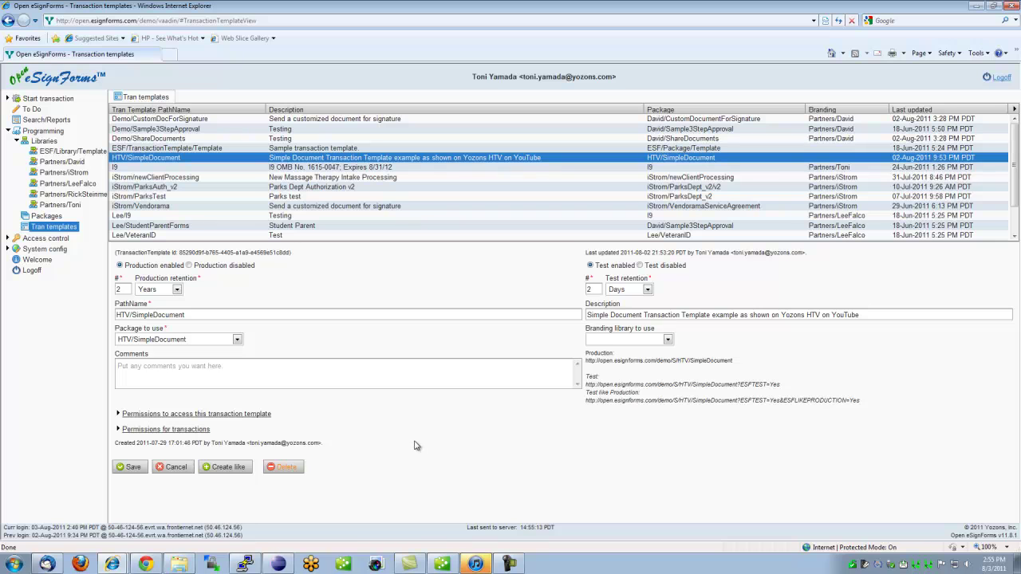
{"action": "left_click_drag", "start_coordinate": [784, 388], "coordinate": [599, 385]}
{"action": "key", "text": "ctrl+c"}
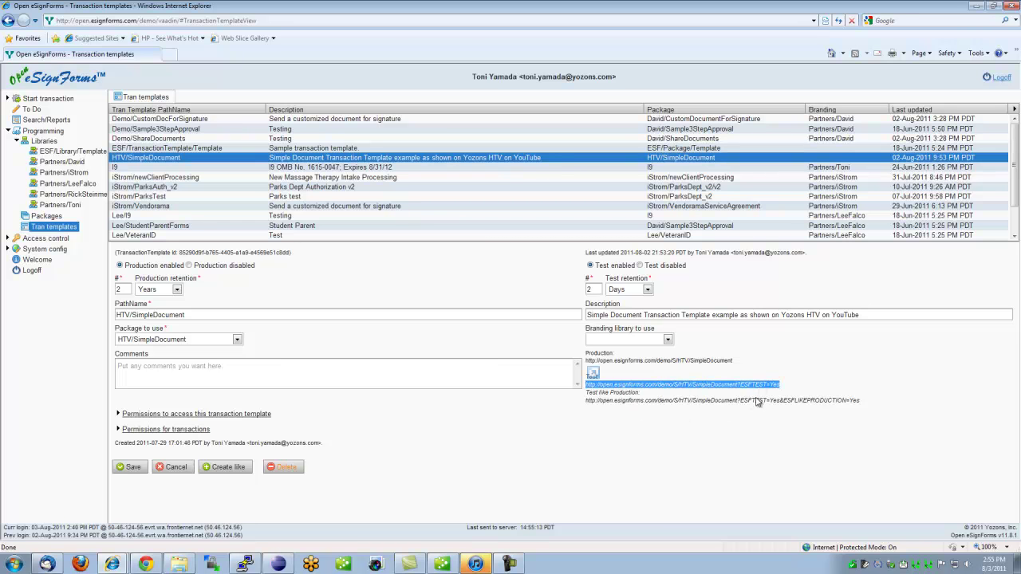
{"action": "key", "text": "ctrl+t"}
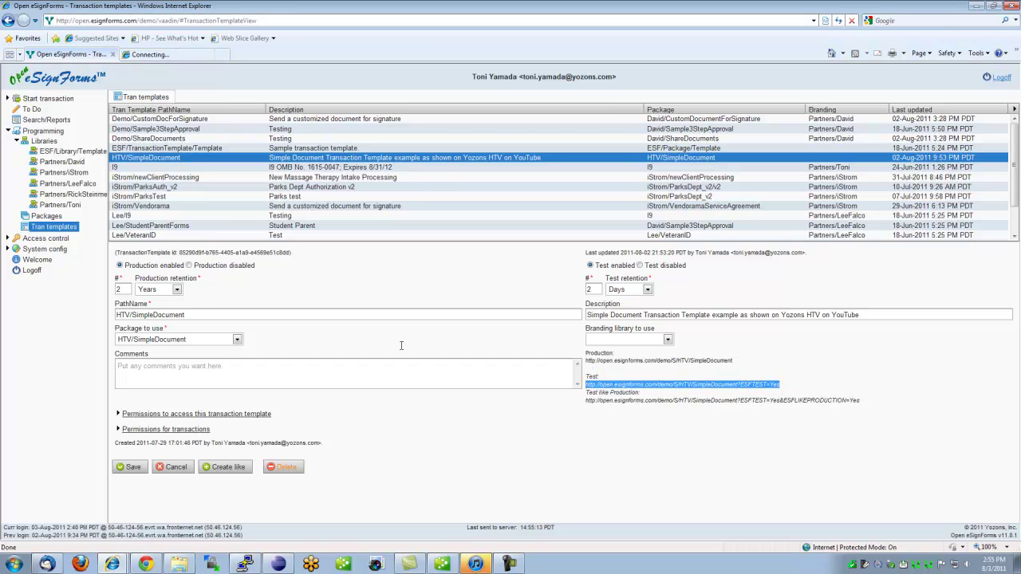
{"action": "key", "text": "ctrl+v"}
{"action": "key", "text": "Return"}
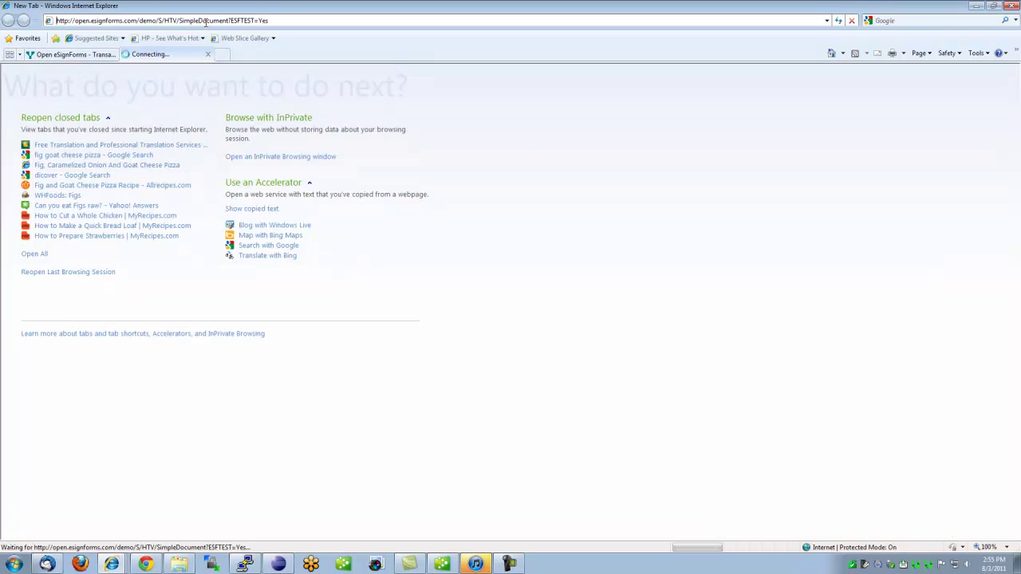
- Open Simple Document, try continuing with a blank signature, and sign it as "Test Signature" to continue to review
{"action": "left_click", "coordinate": [22, 245]}
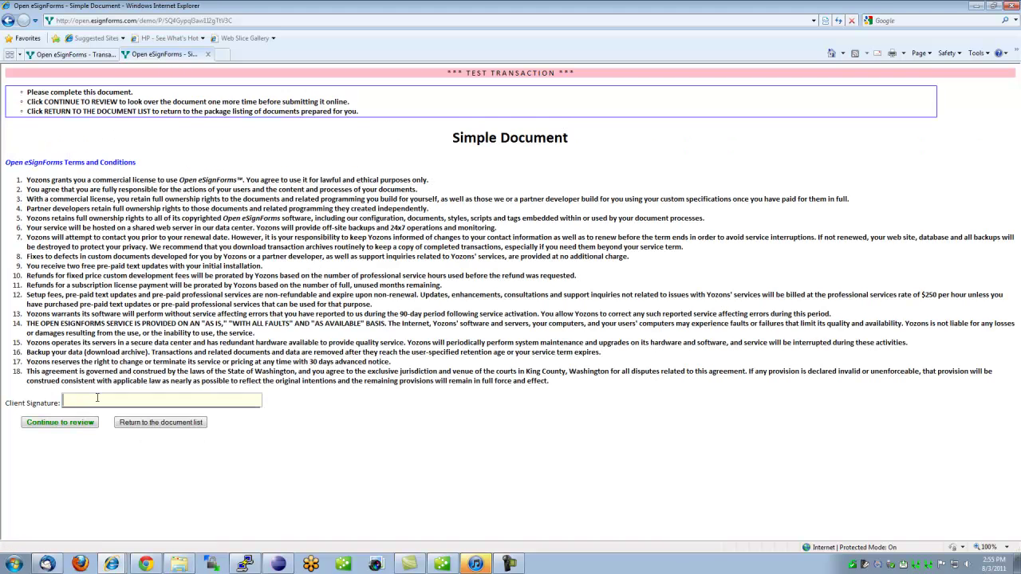
{"action": "left_click", "coordinate": [84, 420]}
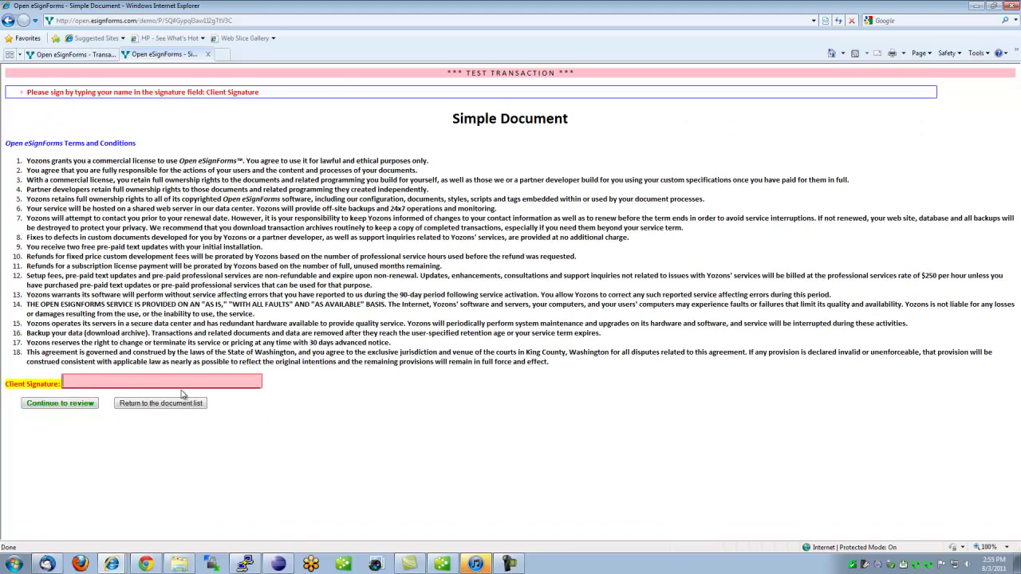
{"action": "left_click", "coordinate": [181, 382]}
{"action": "type", "text": "Test Signature"}
{"action": "left_click", "coordinate": [87, 406]}
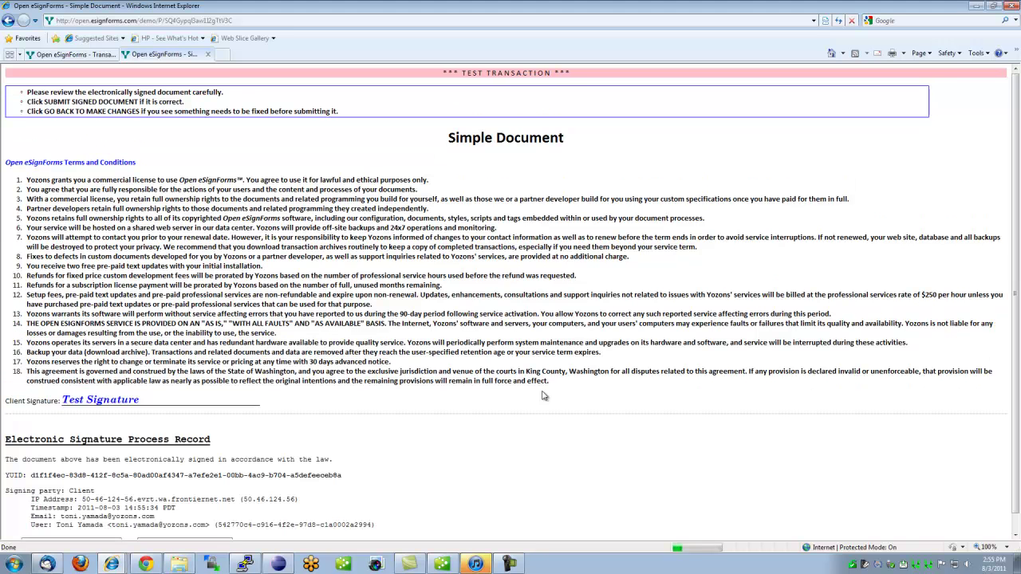
- Review the signed document with its signature process record and submit it
{"action": "scroll", "coordinate": [383, 433], "scroll_direction": "down", "scroll_amount": 1}
{"action": "scroll", "coordinate": [314, 487], "scroll_direction": "up", "scroll_amount": 1}
{"action": "scroll", "coordinate": [314, 487], "scroll_direction": "down", "scroll_amount": 1}
{"action": "left_click", "coordinate": [102, 528]}
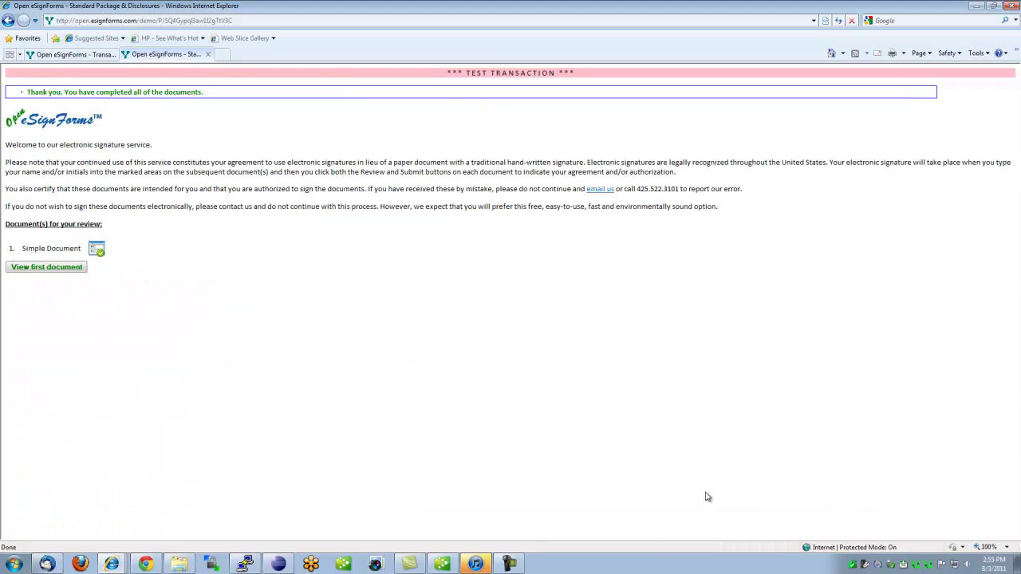
- Return to the library's document list and make the test version of SimpleDocument production
{"action": "left_click", "coordinate": [80, 54]}
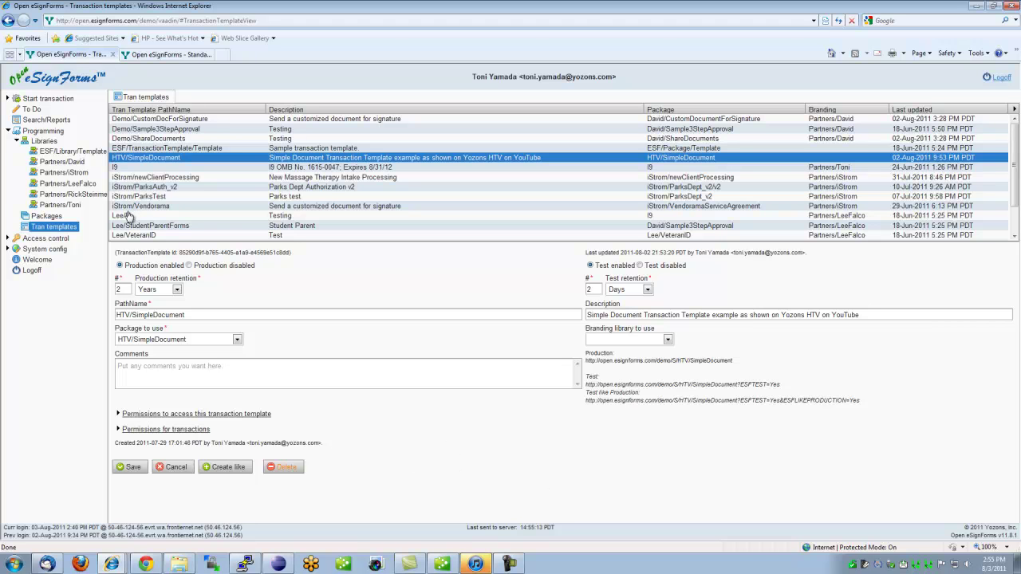
{"action": "left_click", "coordinate": [58, 208]}
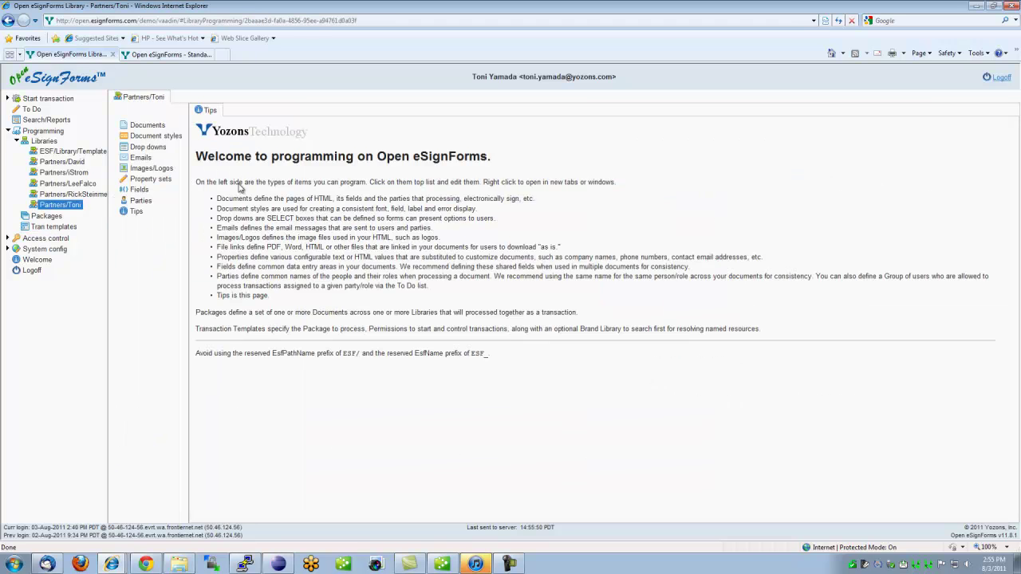
{"action": "left_click", "coordinate": [149, 126]}
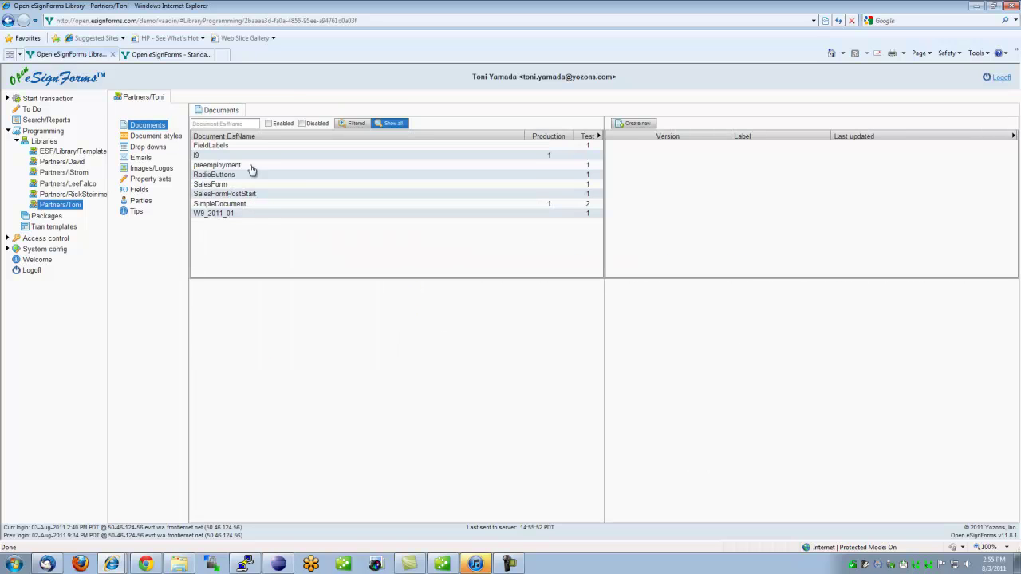
{"action": "left_click", "coordinate": [235, 208]}
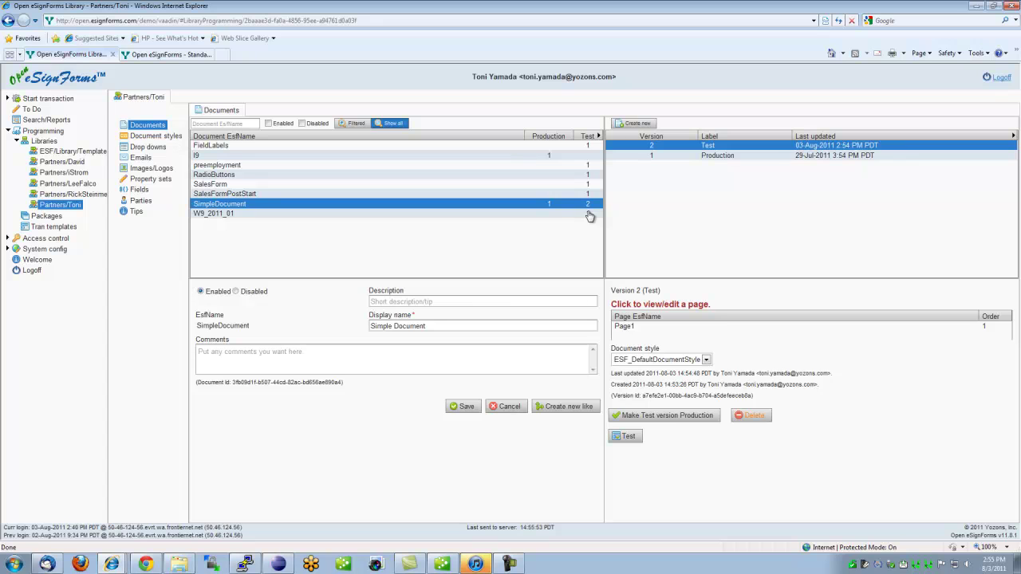
{"action": "left_click", "coordinate": [671, 416]}
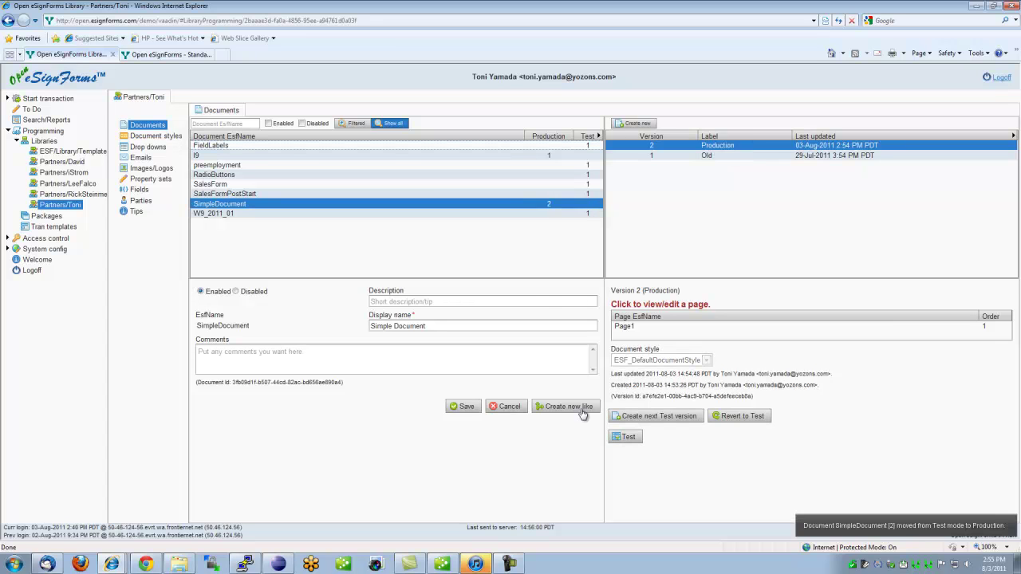